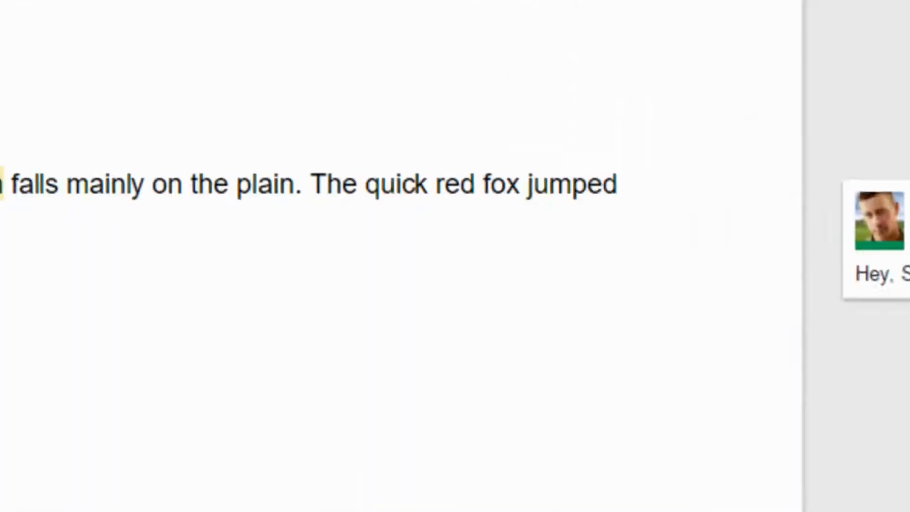
- Open sharing for the document, add a colleague by e-mail as invitee and check the available access levels
{"action": "left_click", "coordinate": [780, 202]}
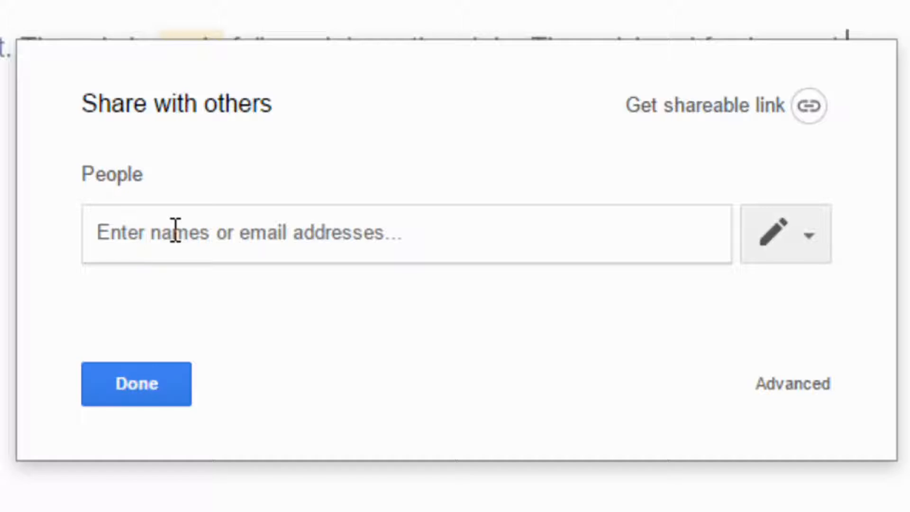
{"action": "type", "text": "mi"}
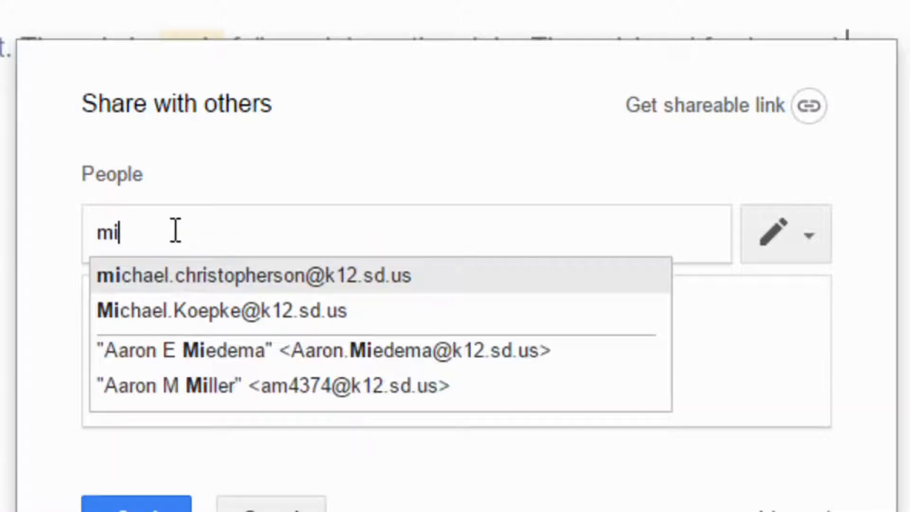
{"action": "key", "text": "Return"}
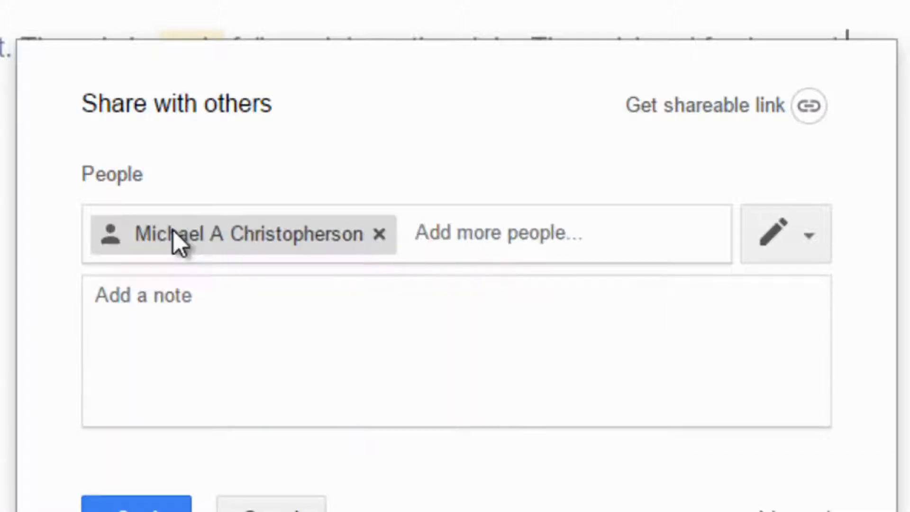
{"action": "left_click", "coordinate": [811, 235]}
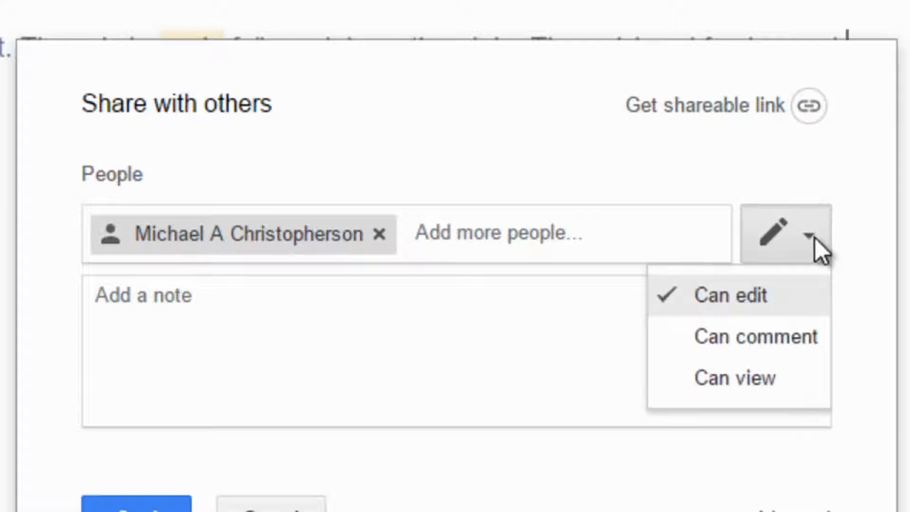
- Add the invitation note "Just making a video tutorial on sharing and collaborating. Please play along."
{"action": "left_click", "coordinate": [324, 310]}
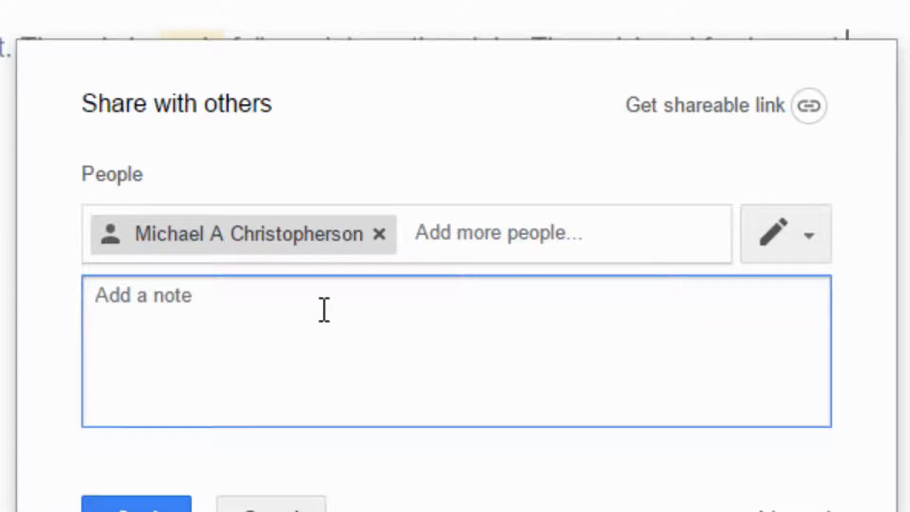
{"action": "type", "text": "Just m"}
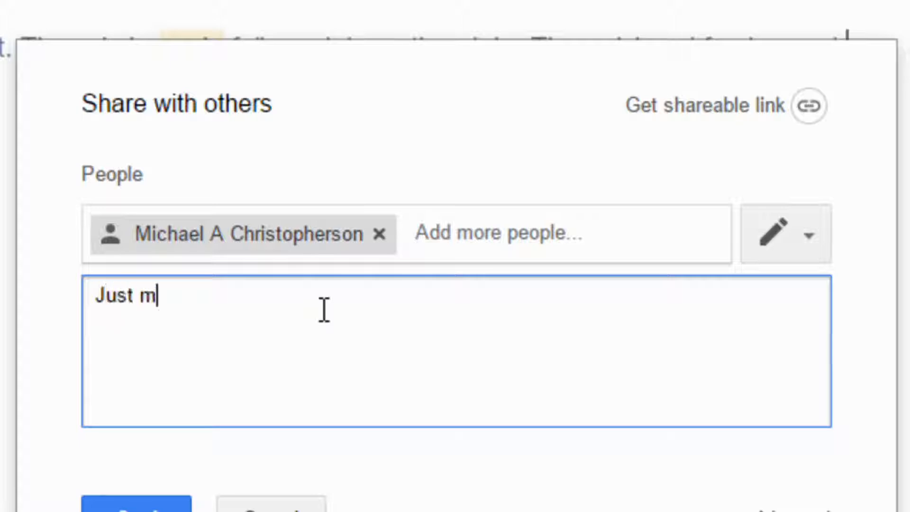
{"action": "type", "text": "aking a video tutorial on sharing"}
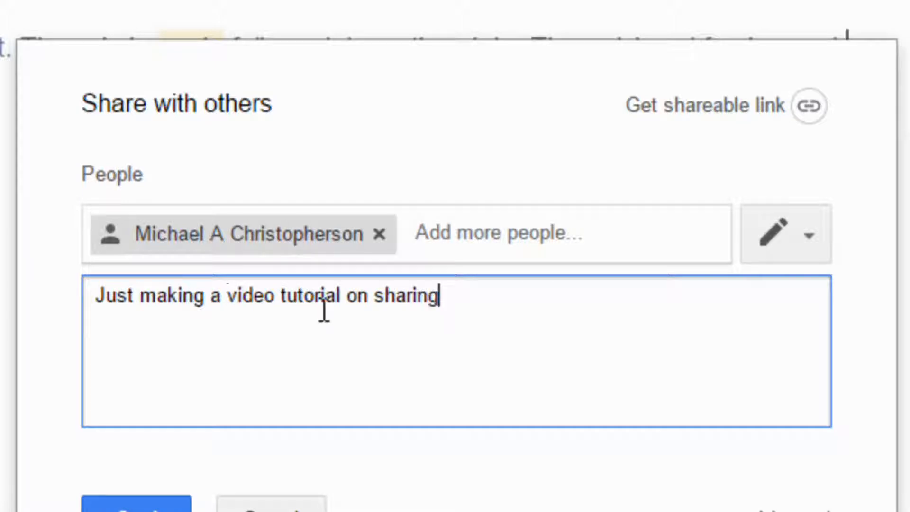
{"action": "type", "text": " and collaborati"}
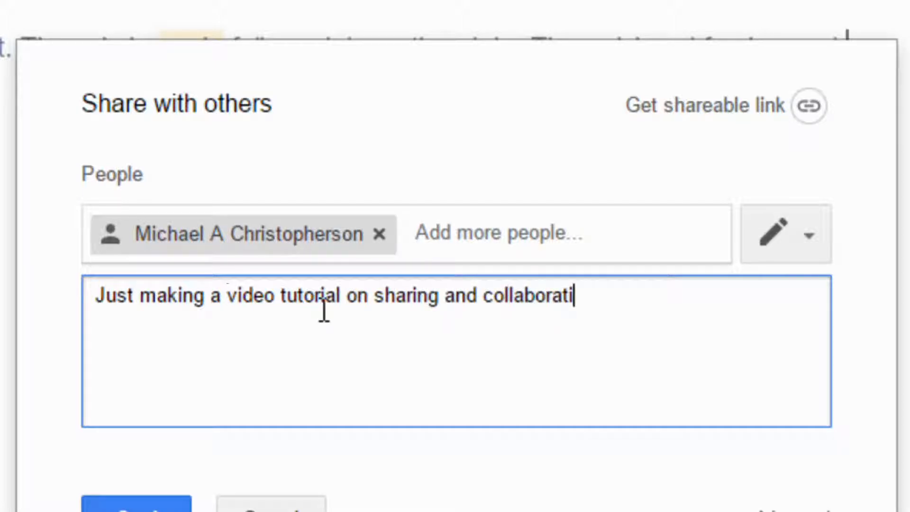
{"action": "type", "text": "ng. Please"}
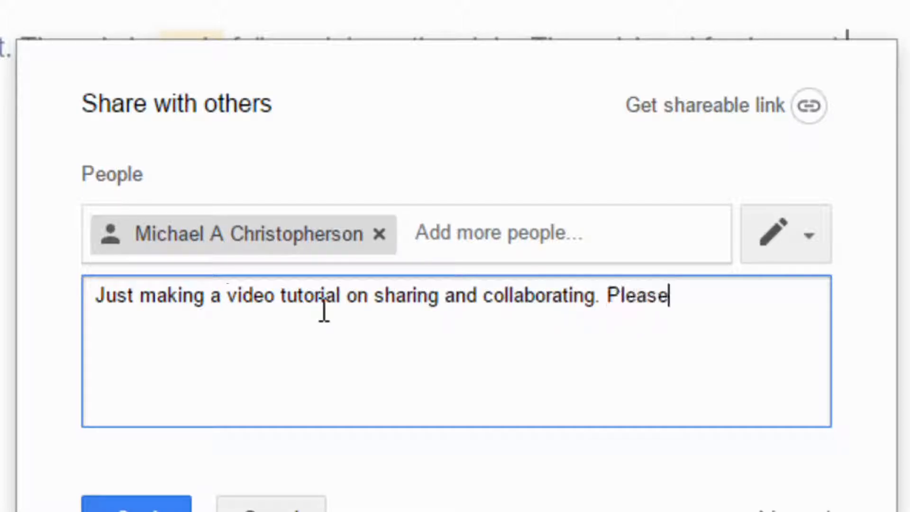
{"action": "type", "text": " play along."}
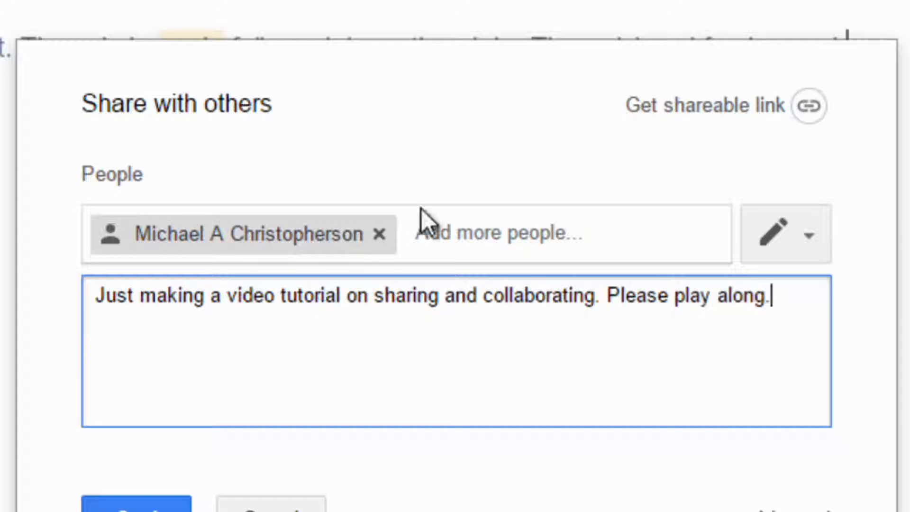
- Give the invitee "Can edit" access and open the advanced sharing settings
{"action": "left_click", "coordinate": [810, 238]}
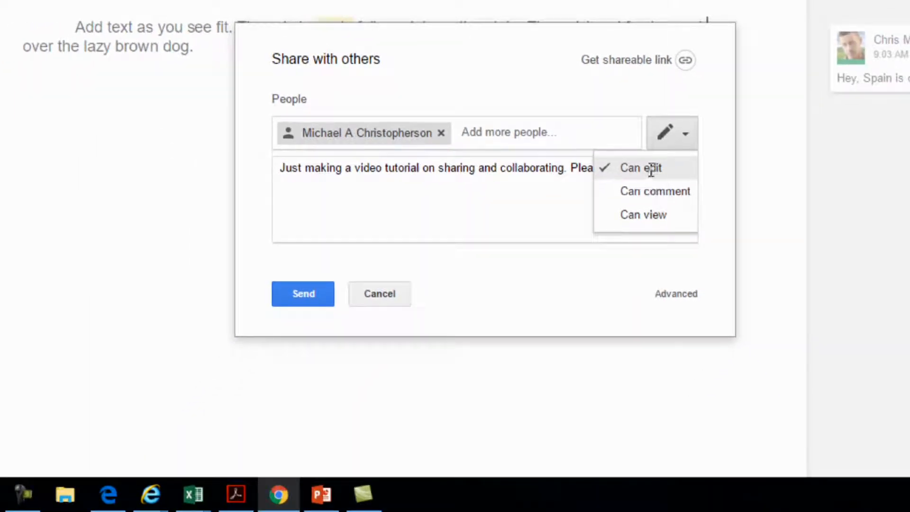
{"action": "left_click", "coordinate": [651, 169]}
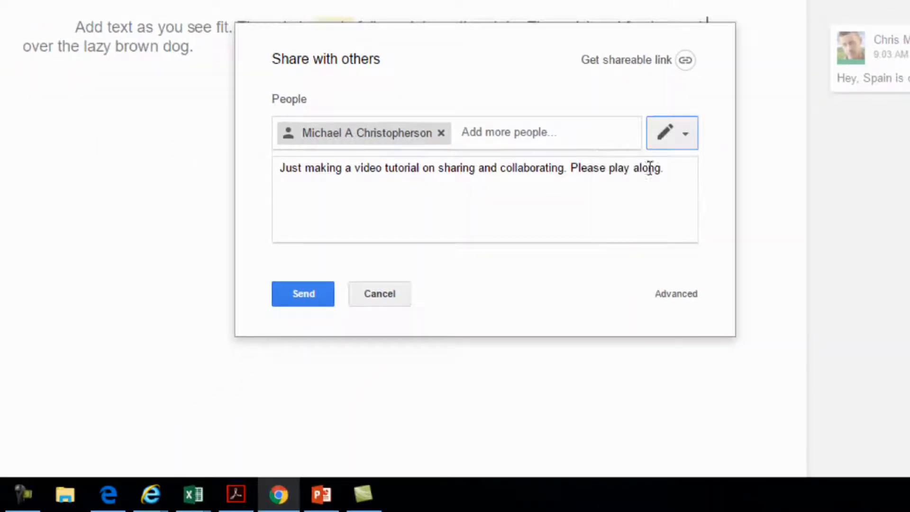
{"action": "left_click", "coordinate": [683, 295]}
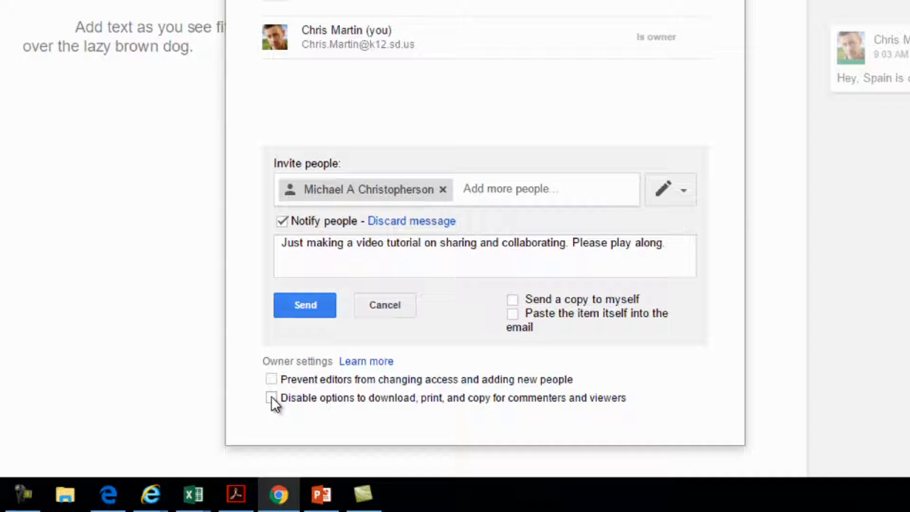
- Review the access levels in the advanced settings, send the invitation and finish sharing the document
{"action": "left_click", "coordinate": [684, 190]}
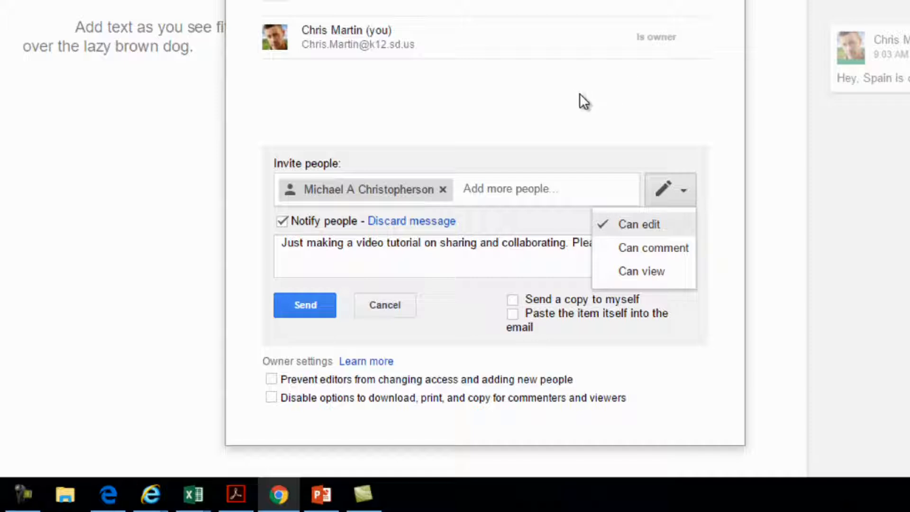
{"action": "left_click", "coordinate": [576, 122]}
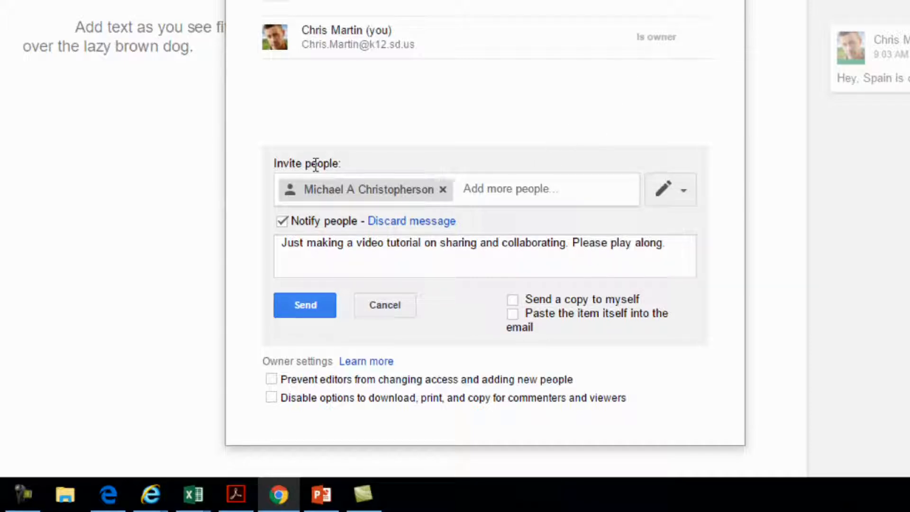
{"action": "left_click_drag", "start_coordinate": [279, 164], "coordinate": [340, 163]}
{"action": "left_click", "coordinate": [339, 162]}
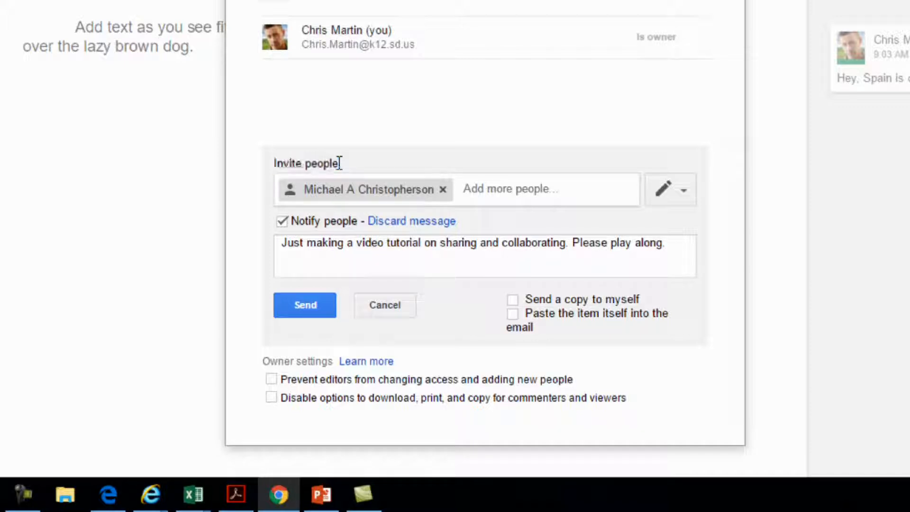
{"action": "left_click", "coordinate": [313, 307]}
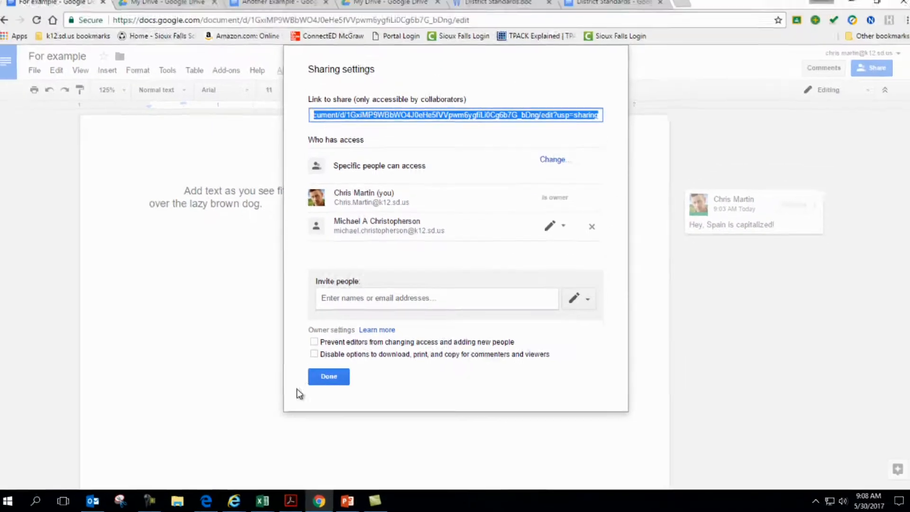
{"action": "left_click", "coordinate": [328, 377]}
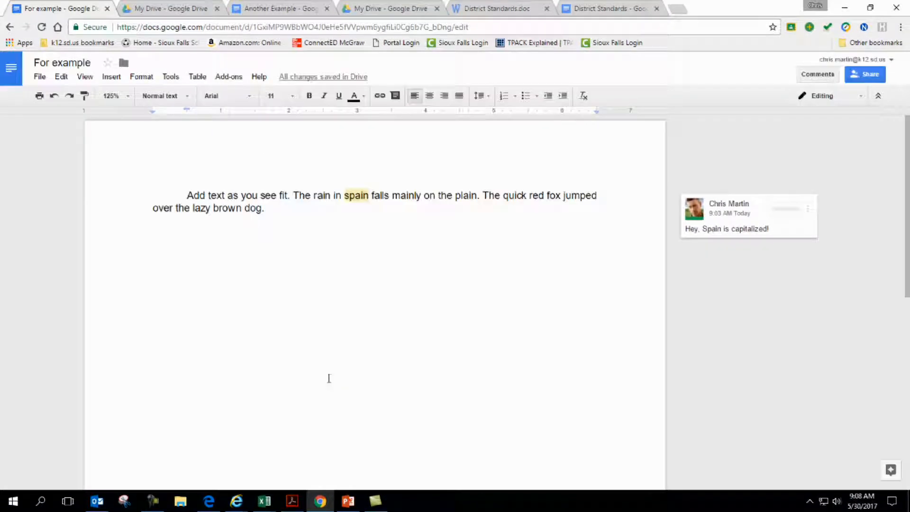
- Leave the document, switch to My Drive in Google Drive and select the Another Example file
{"action": "left_click", "coordinate": [11, 72]}
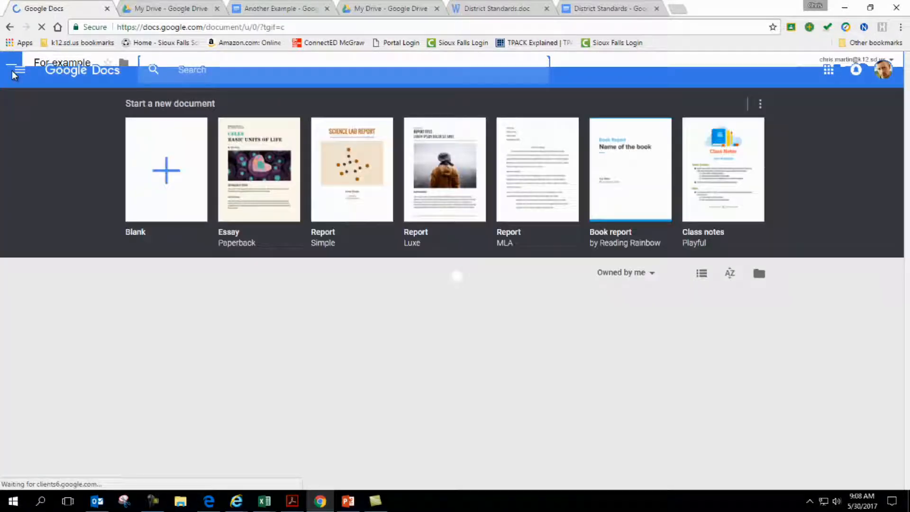
{"action": "left_click", "coordinate": [400, 11]}
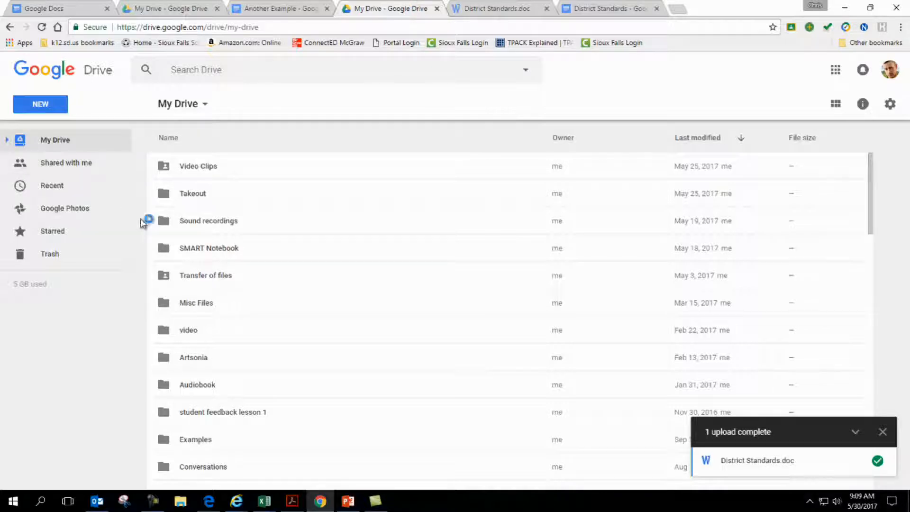
{"action": "scroll", "coordinate": [235, 337], "scroll_direction": "down", "scroll_amount": 1}
{"action": "scroll", "coordinate": [236, 337], "scroll_direction": "down", "scroll_amount": 8}
{"action": "scroll", "coordinate": [234, 331], "scroll_direction": "up", "scroll_amount": 6}
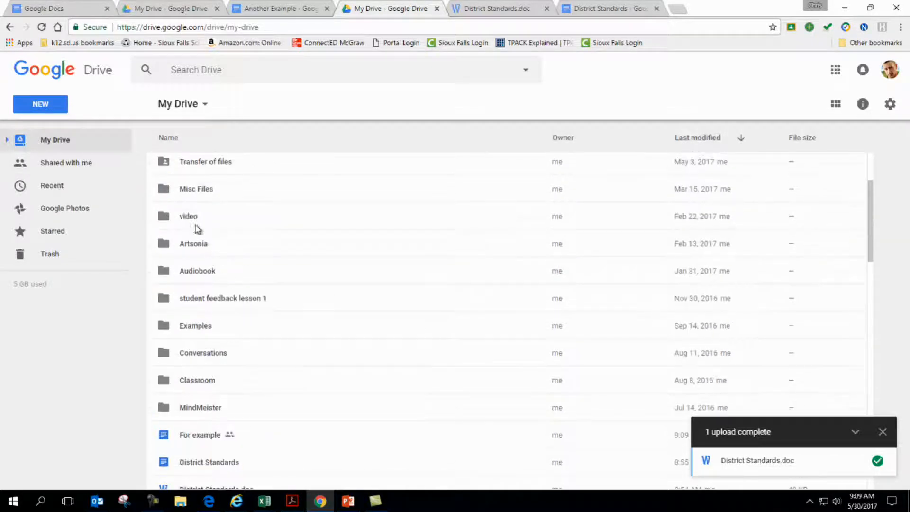
{"action": "scroll", "coordinate": [209, 368], "scroll_direction": "down", "scroll_amount": 5}
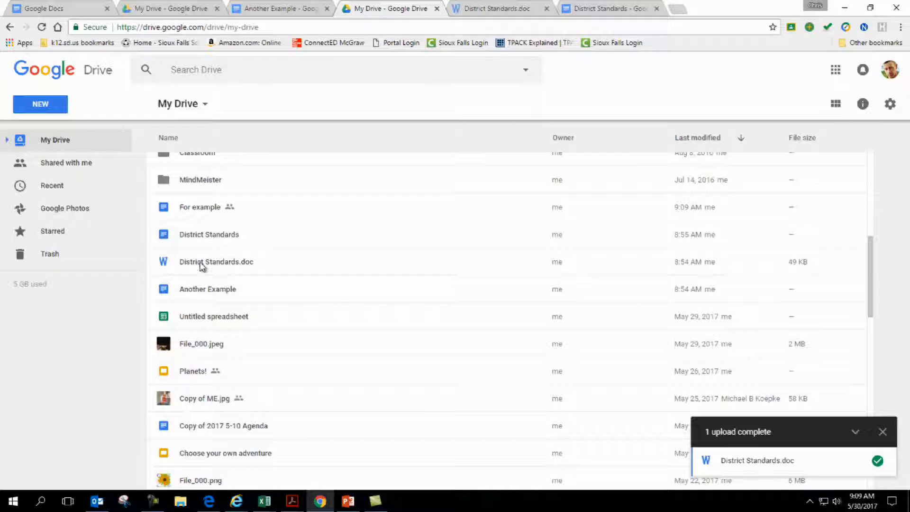
{"action": "left_click", "coordinate": [201, 289]}
- Add a colleague as invitee for the Another Example file and open its advanced sharing settings
{"action": "right_click", "coordinate": [201, 289]}
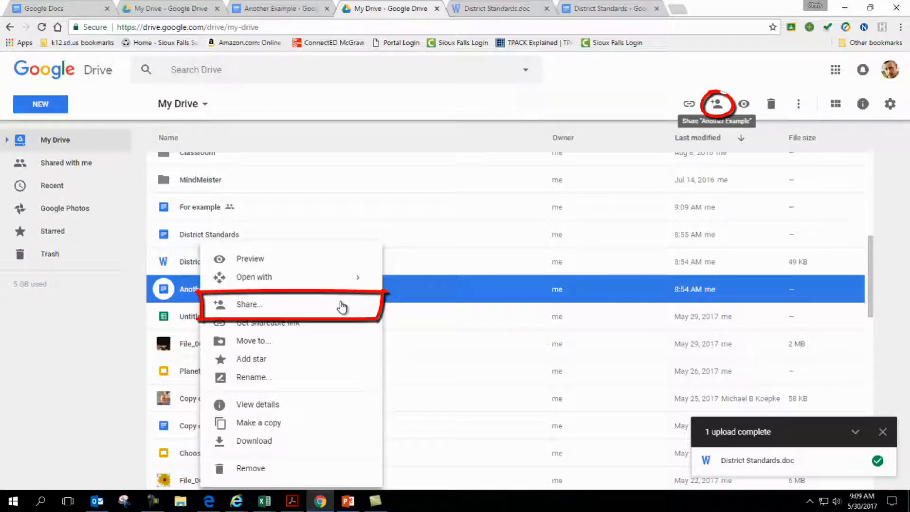
{"action": "left_click", "coordinate": [246, 305]}
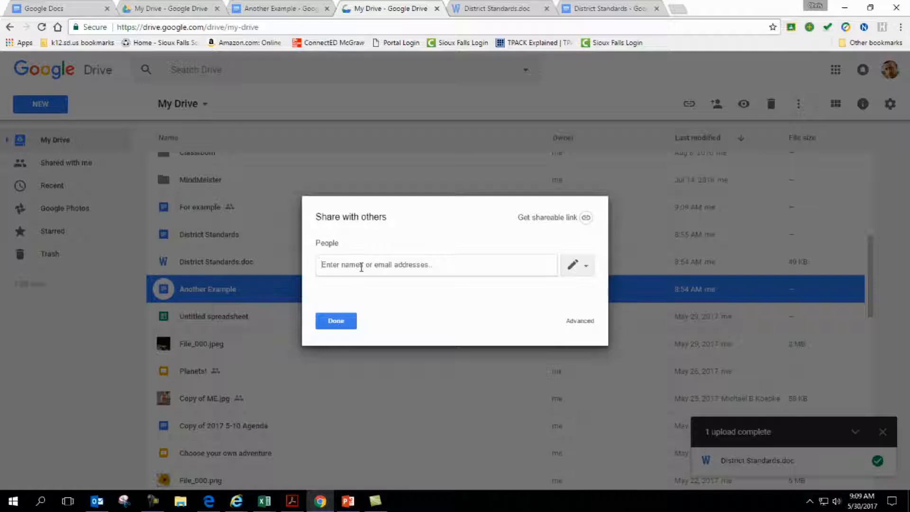
{"action": "type", "text": "Mich"}
{"action": "key", "text": "Return"}
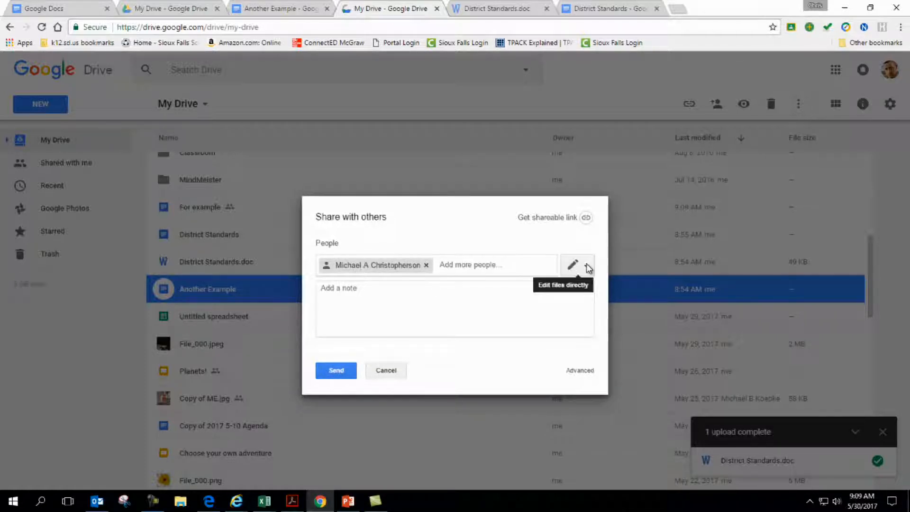
{"action": "left_click", "coordinate": [329, 296]}
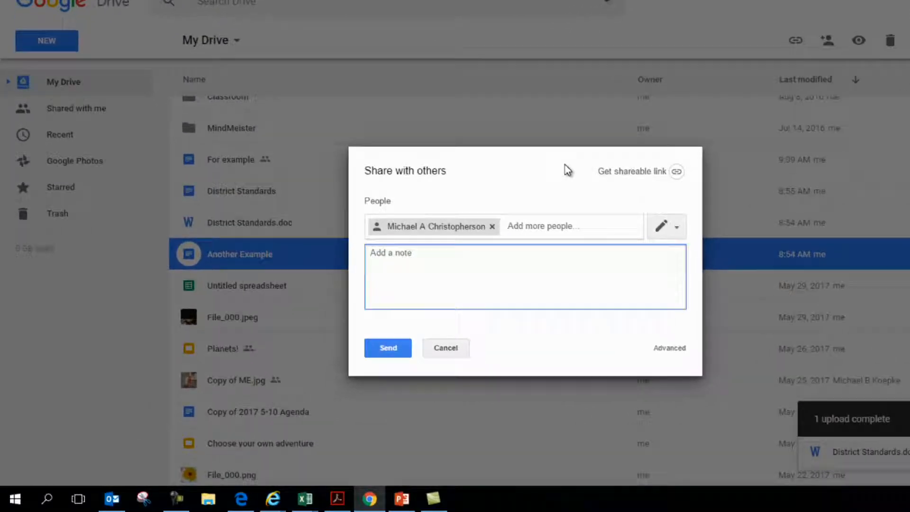
{"action": "left_click", "coordinate": [668, 351]}
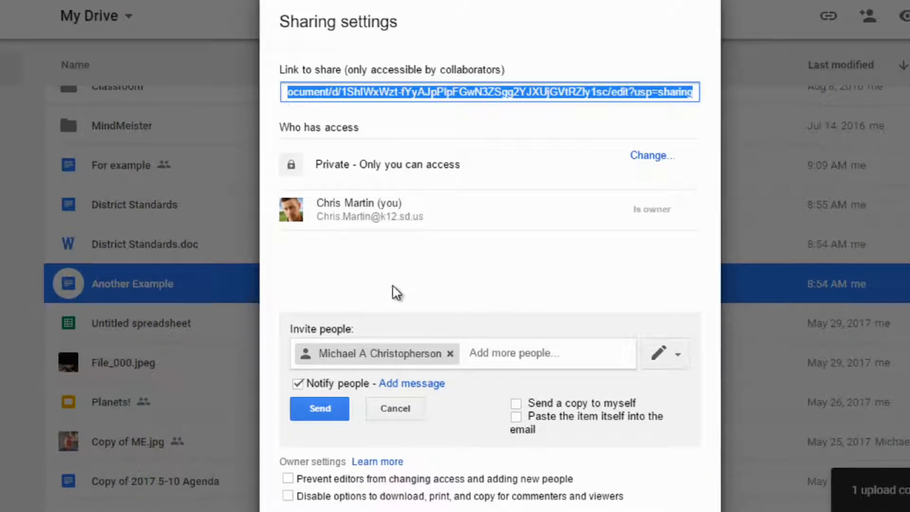
- Examine the link sharing options for Another Example, cancelling them and the pending invitation before closing the sharing settings
{"action": "left_click", "coordinate": [646, 157]}
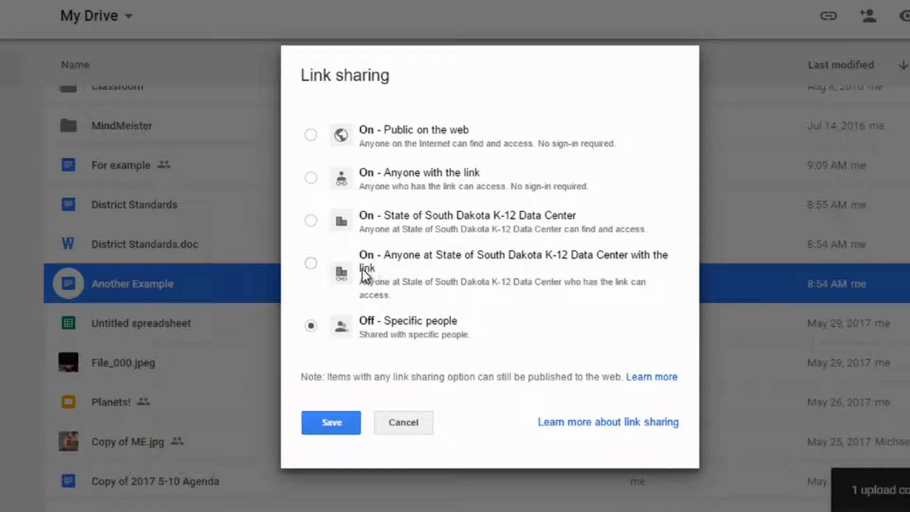
{"action": "left_click", "coordinate": [395, 425]}
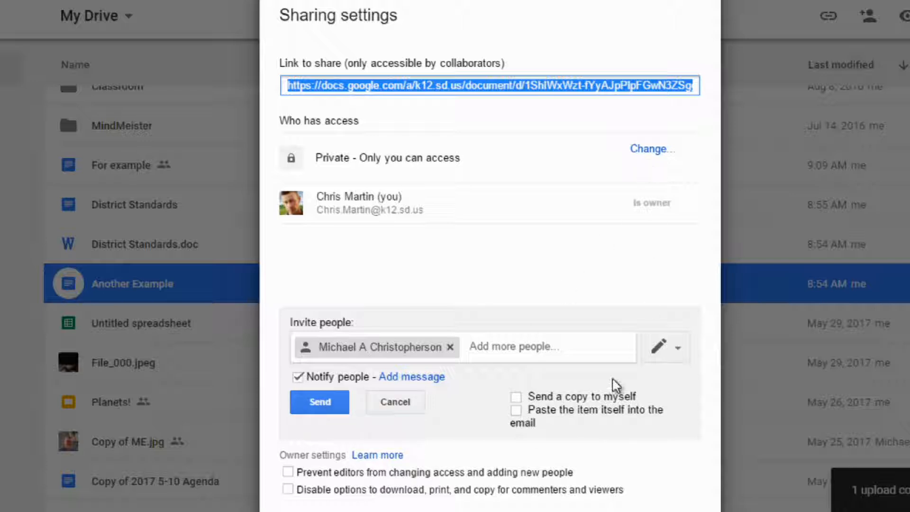
{"action": "left_click", "coordinate": [403, 401]}
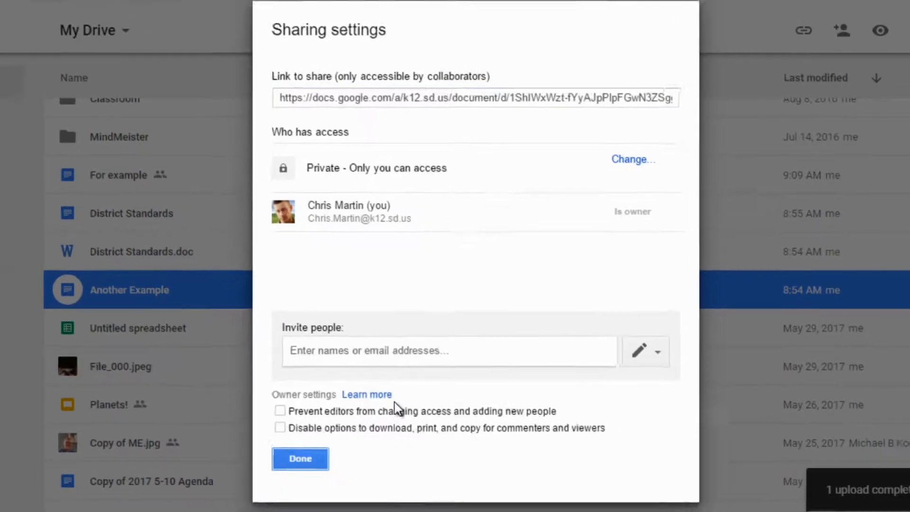
{"action": "left_click", "coordinate": [302, 458]}
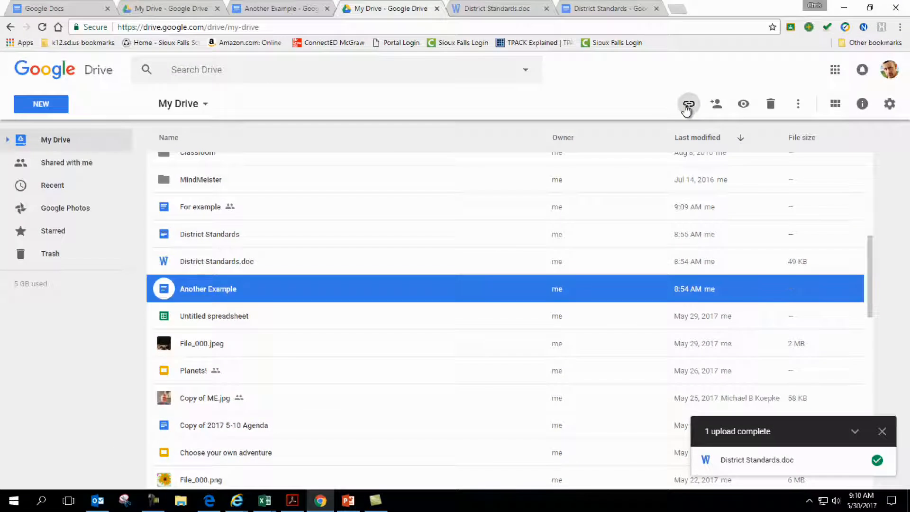
- Copy the link to the Another Example file and dismiss the upload notification
{"action": "left_click", "coordinate": [688, 105]}
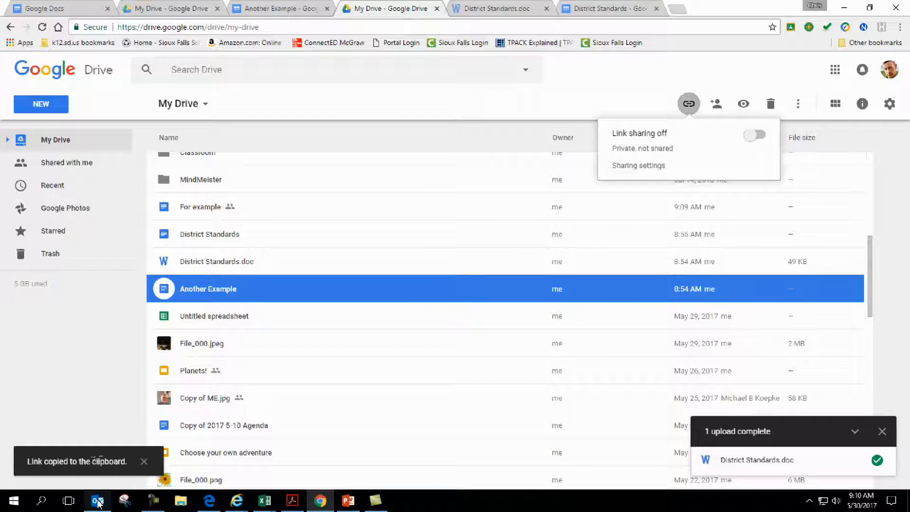
{"action": "mouse_move", "coordinate": [98, 500]}
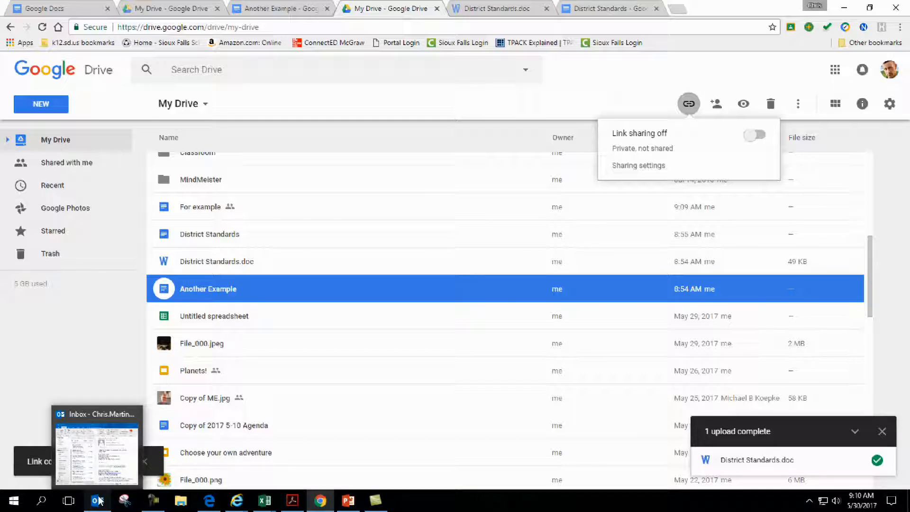
{"action": "left_click", "coordinate": [883, 433]}
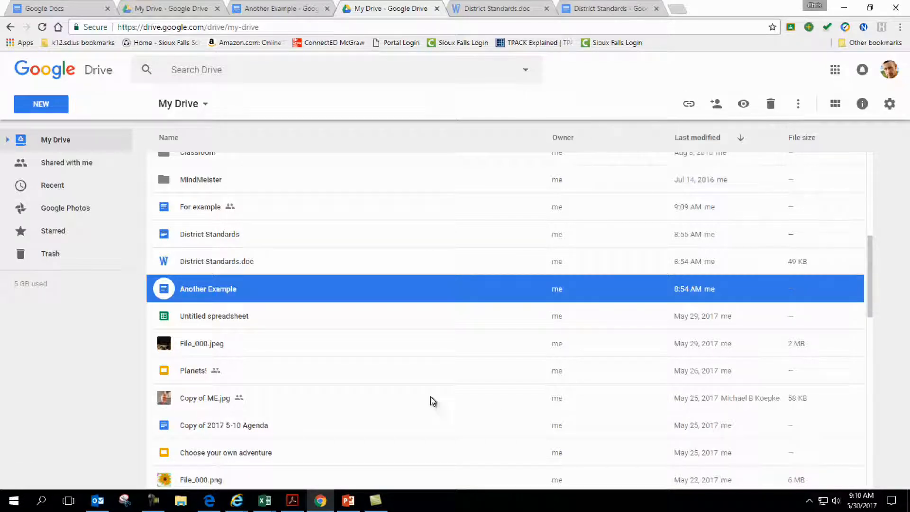
- Open the advanced sharing settings of the For example file, examine the access level options for its existing collaborator, and close the settings
{"action": "right_click", "coordinate": [207, 288]}
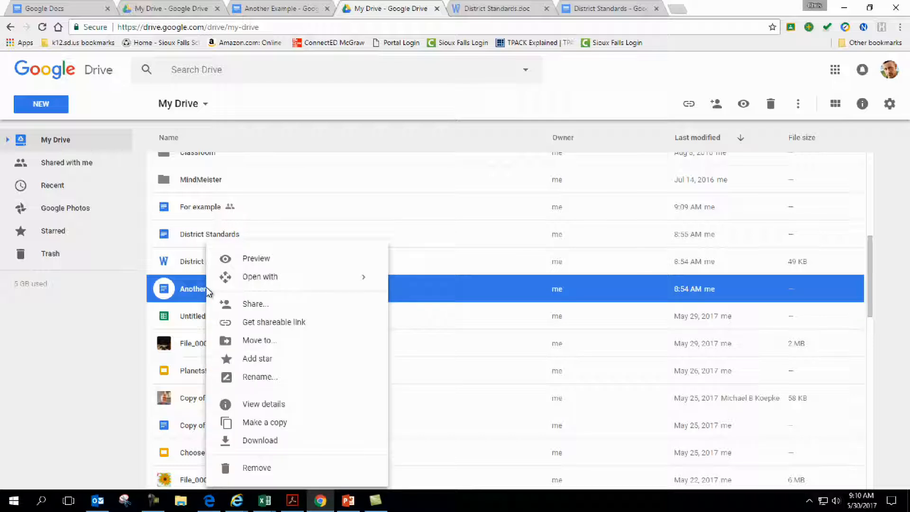
{"action": "left_click", "coordinate": [191, 290]}
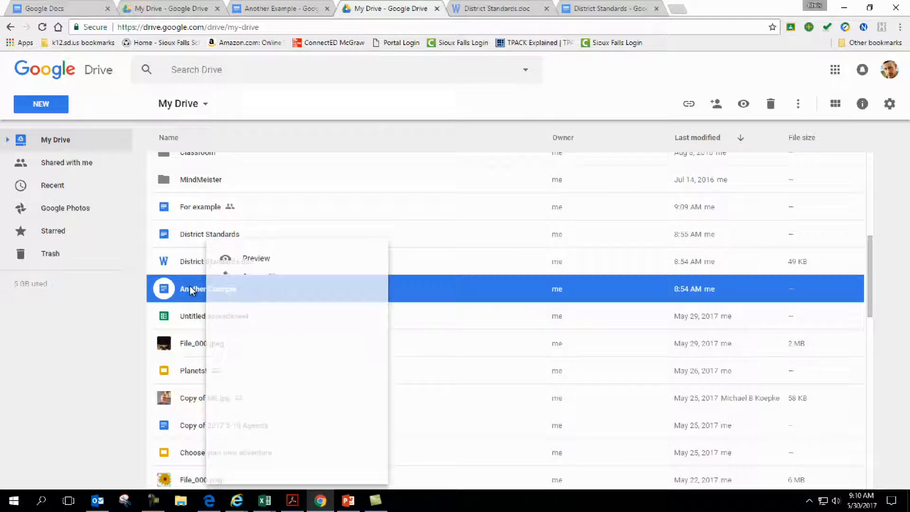
{"action": "left_click", "coordinate": [206, 207]}
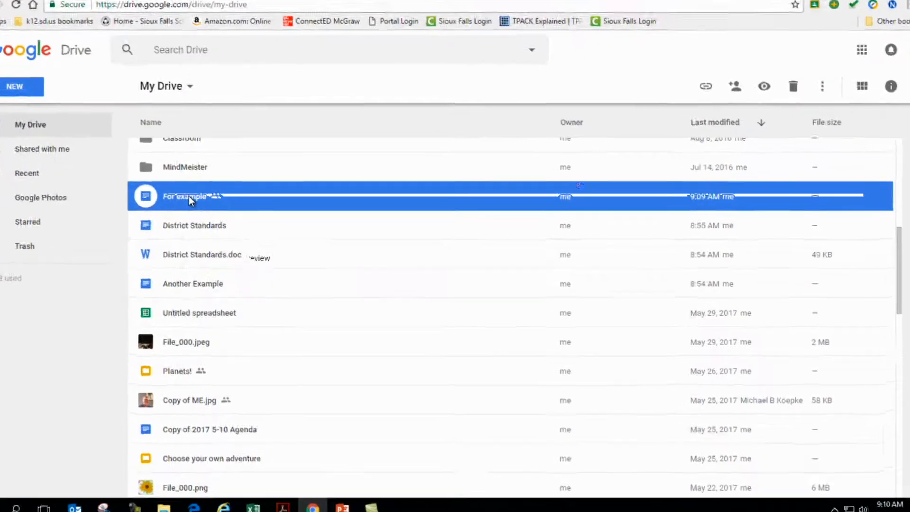
{"action": "right_click", "coordinate": [190, 195]}
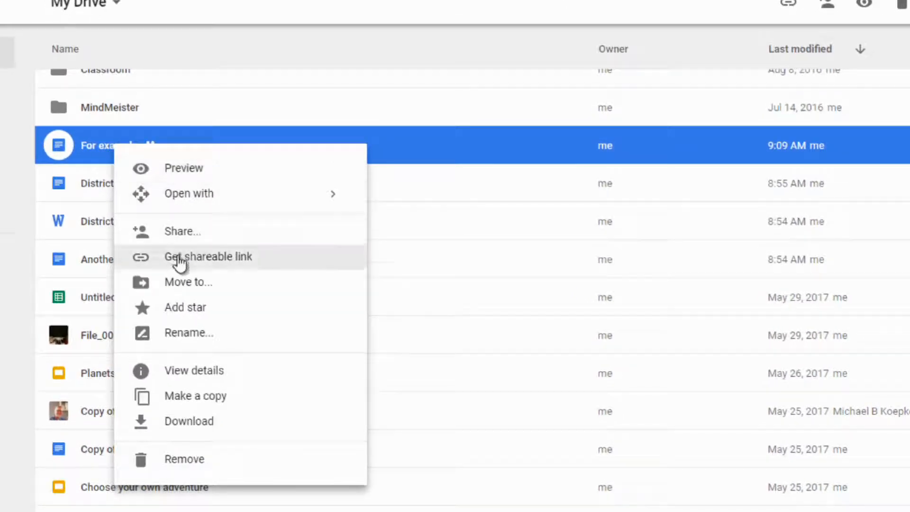
{"action": "left_click", "coordinate": [196, 232]}
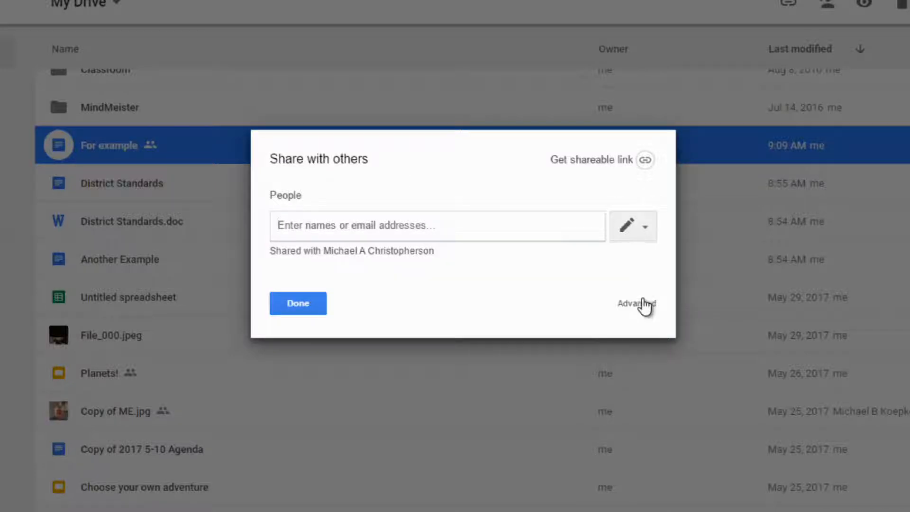
{"action": "left_click", "coordinate": [643, 303]}
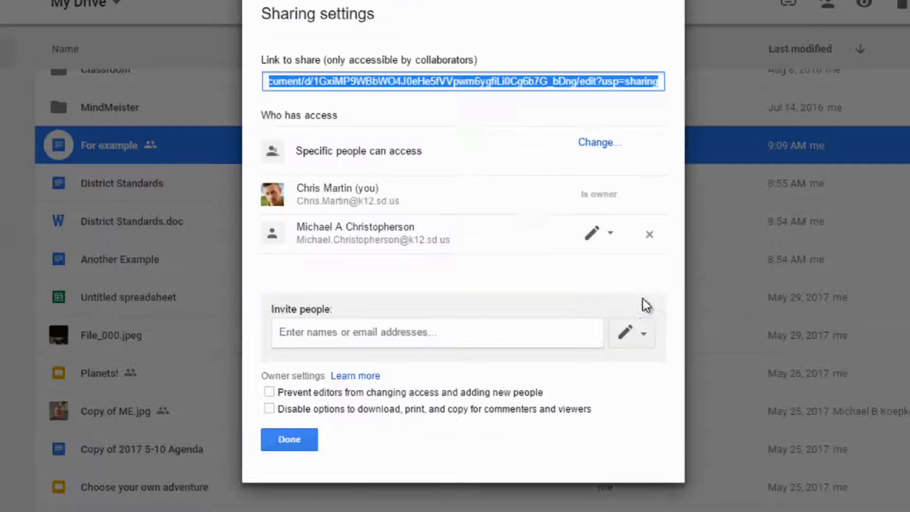
{"action": "left_click", "coordinate": [611, 236]}
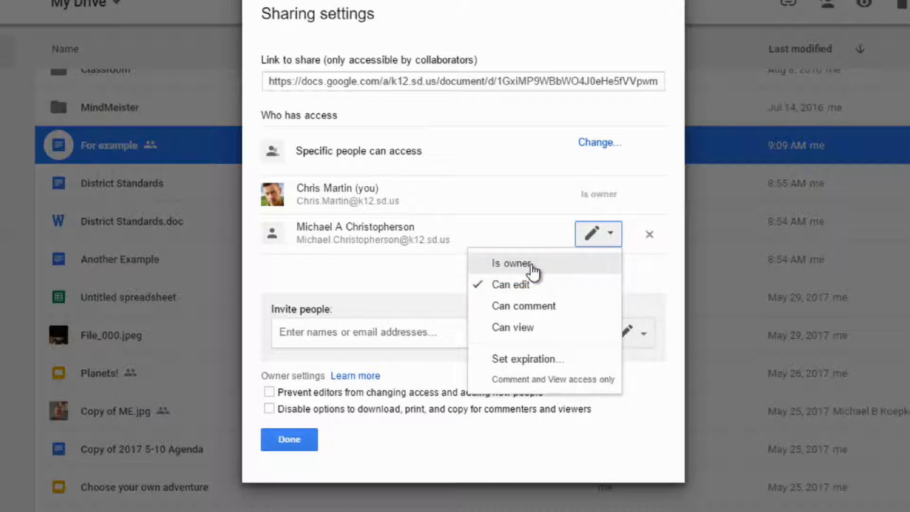
{"action": "left_click", "coordinate": [303, 439]}
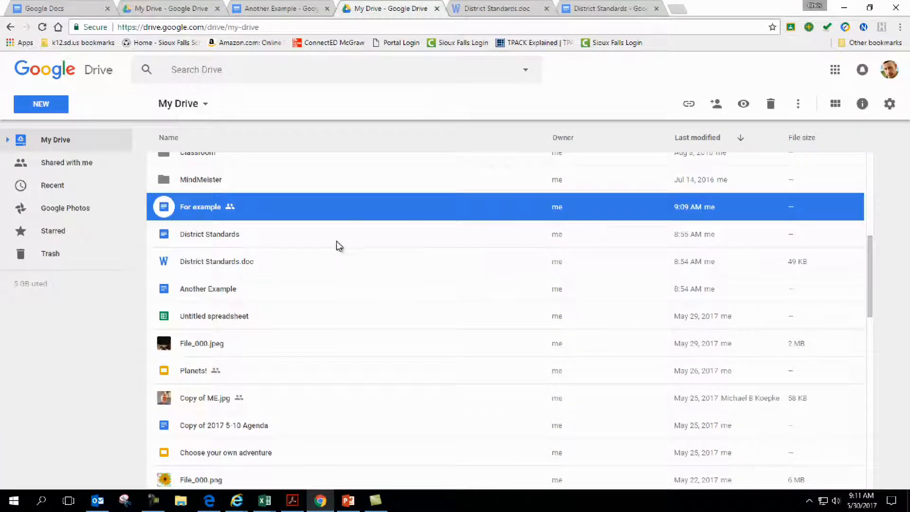
- Open the For example document and switch it from Editing to Suggesting mode
{"action": "double_click", "coordinate": [197, 209]}
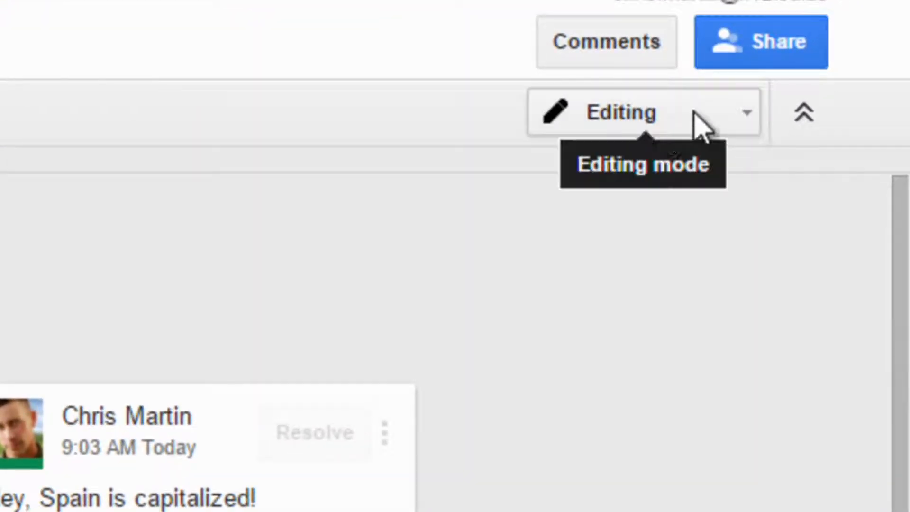
{"action": "left_click", "coordinate": [750, 113]}
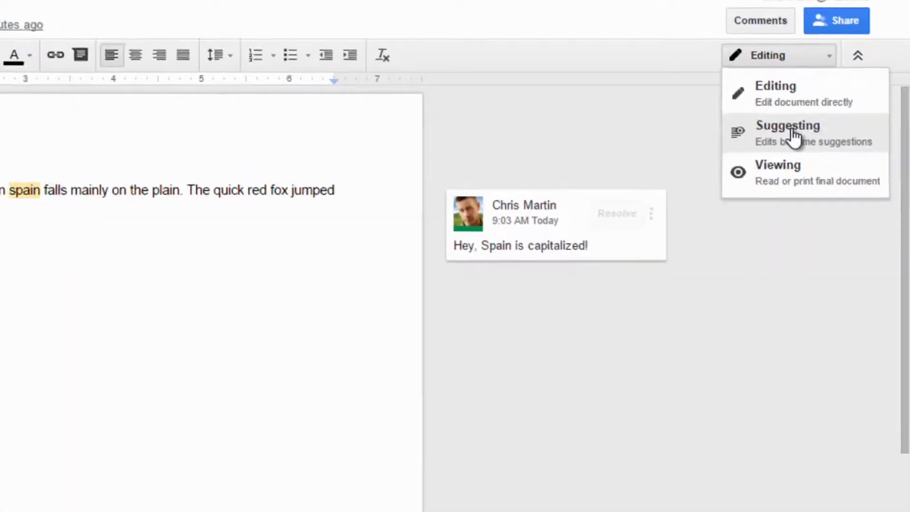
{"action": "left_click", "coordinate": [713, 229]}
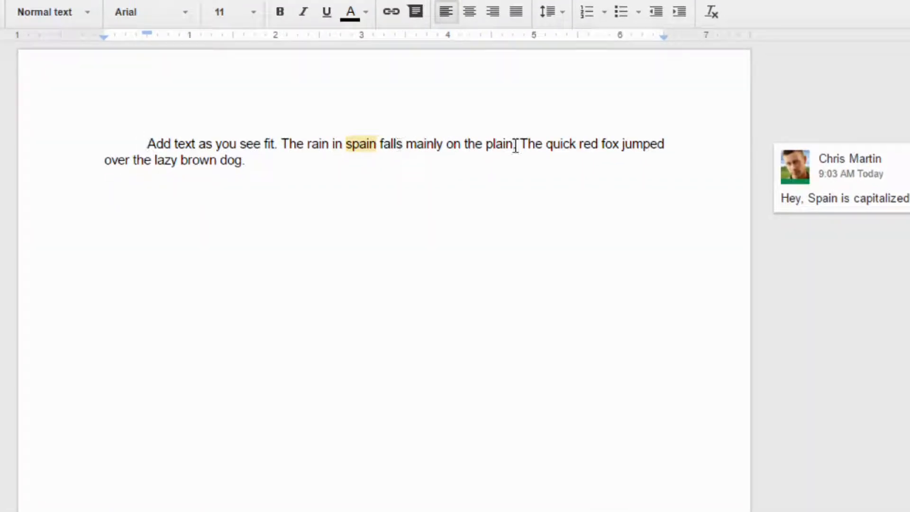
- Suggest adding "s" to the end of "plain" and post the reply "isn't it plains? You could check the movie." on that suggestion
{"action": "left_click", "coordinate": [498, 143]}
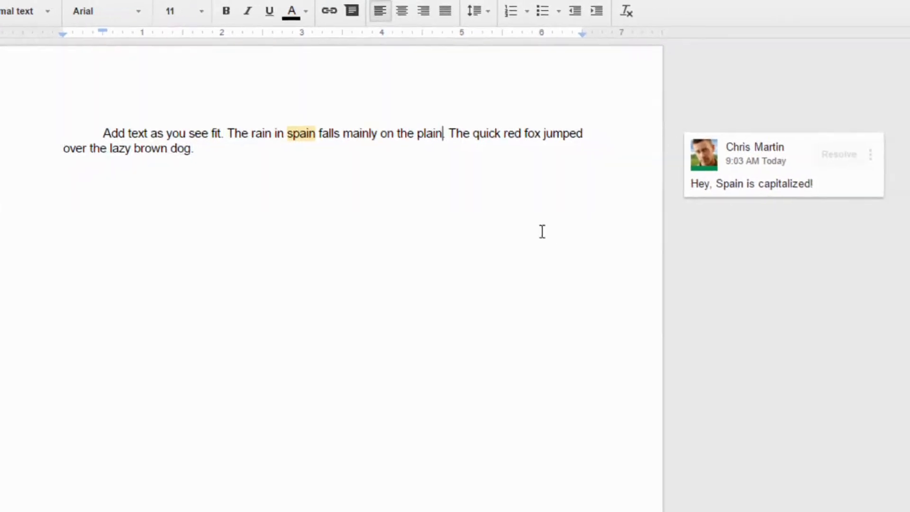
{"action": "type", "text": "s"}
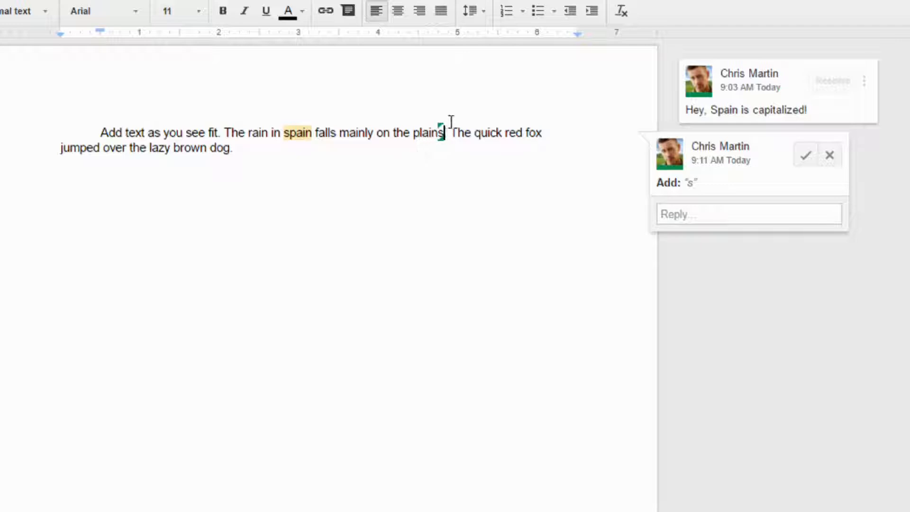
{"action": "left_click", "coordinate": [689, 213]}
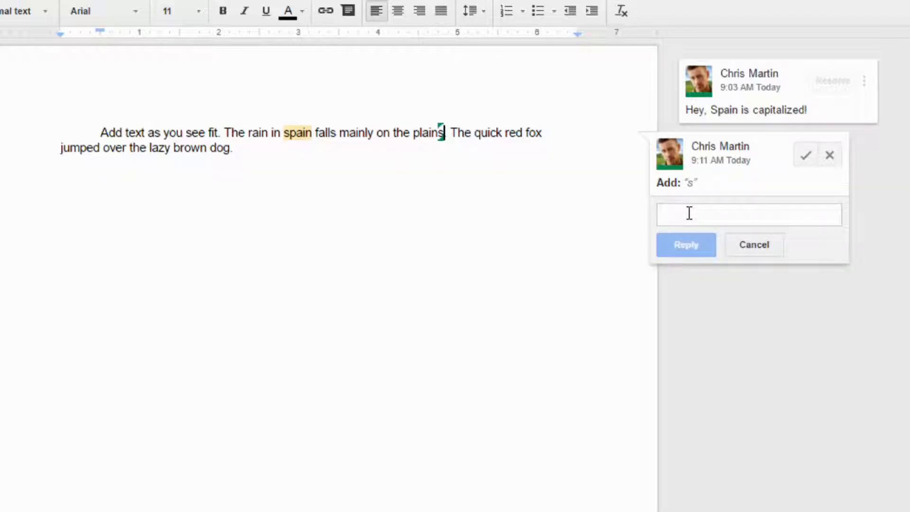
{"action": "type", "text": "isn't it plains?"}
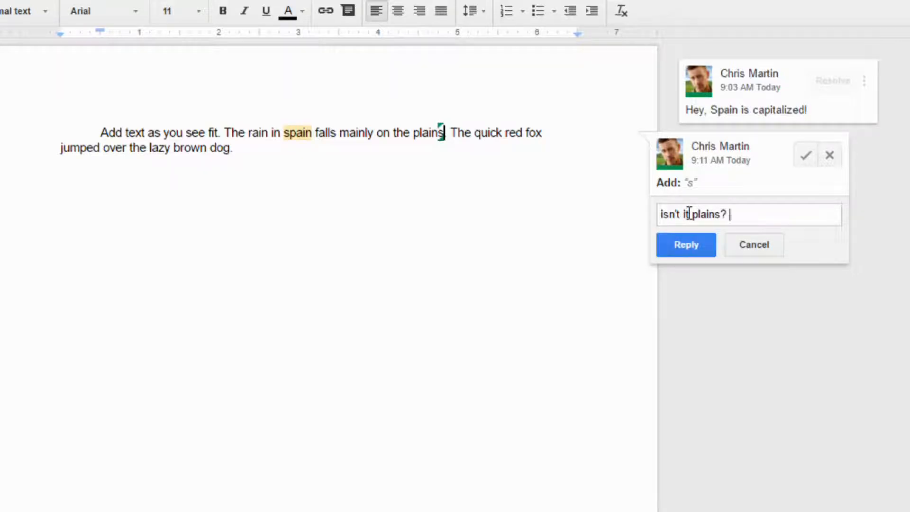
{"action": "type", "text": "You could check the movie."}
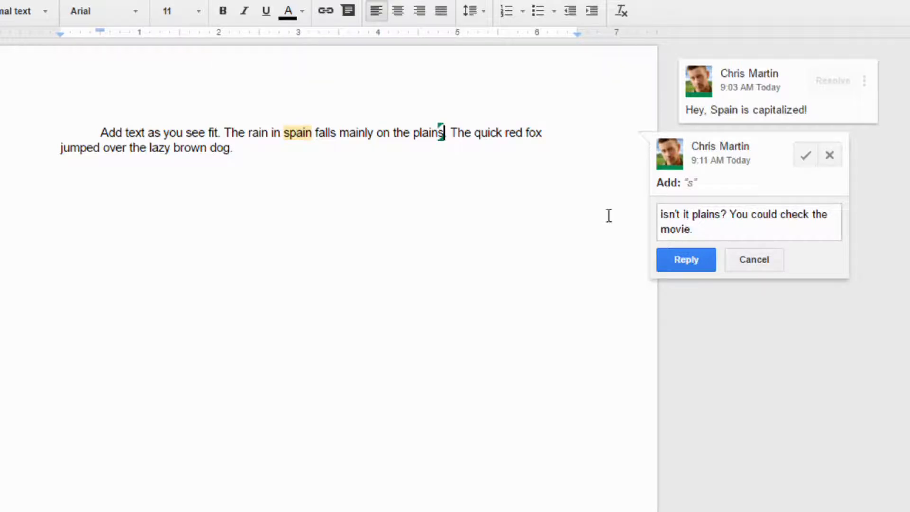
{"action": "left_click", "coordinate": [693, 261]}
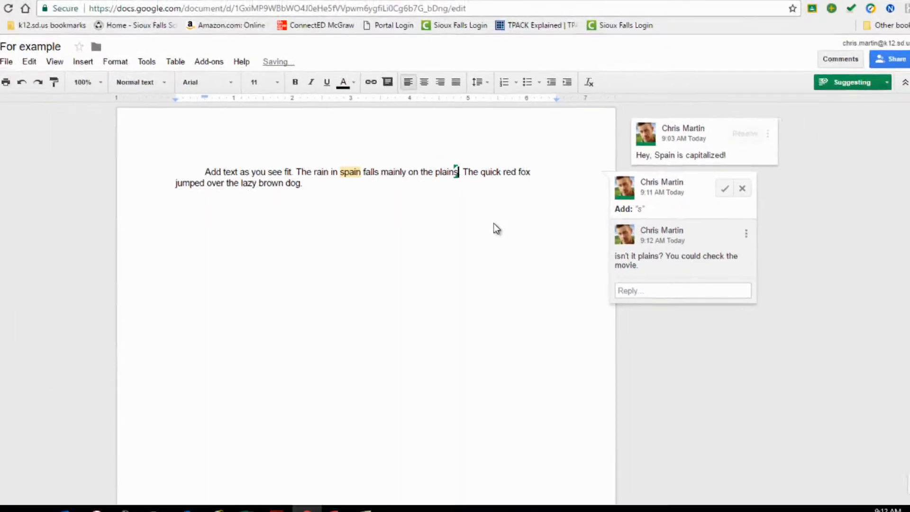
- Return the document to Editing mode and place the cursor at the suggested "s" in "plains"
{"action": "left_click", "coordinate": [886, 82]}
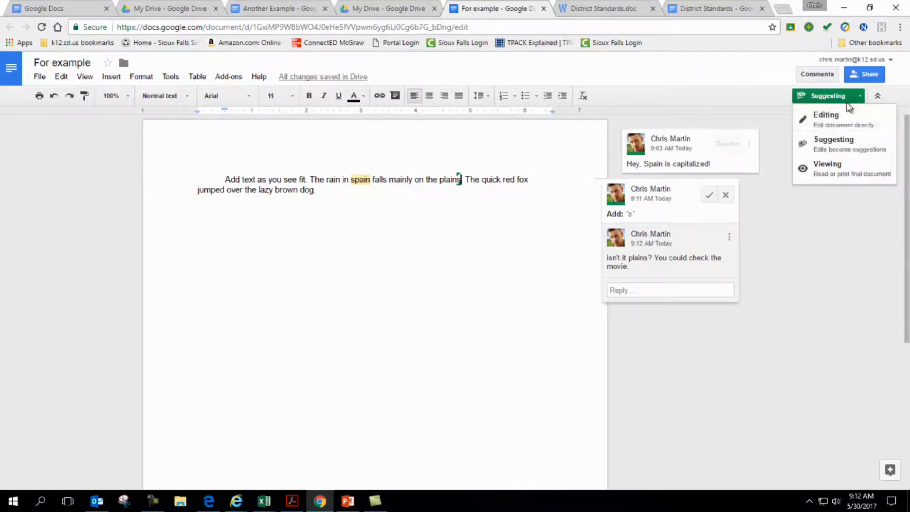
{"action": "left_click", "coordinate": [835, 123]}
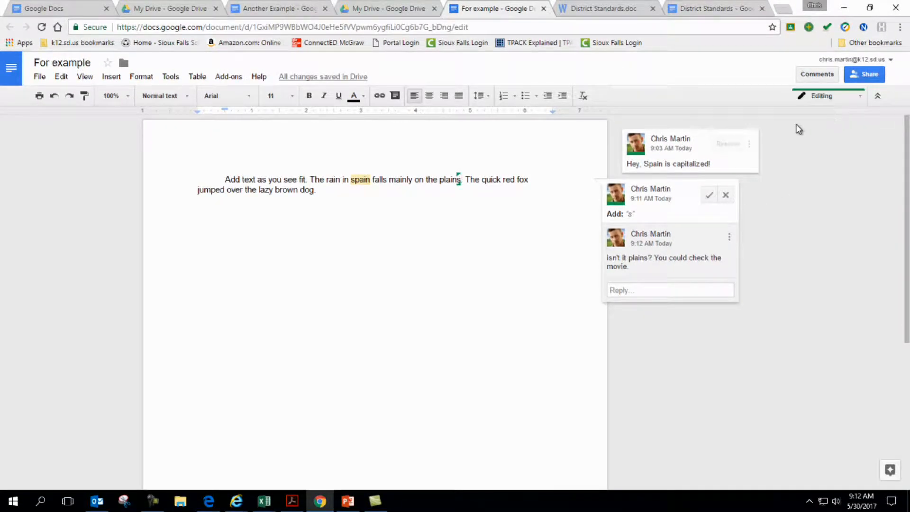
{"action": "left_click", "coordinate": [459, 183]}
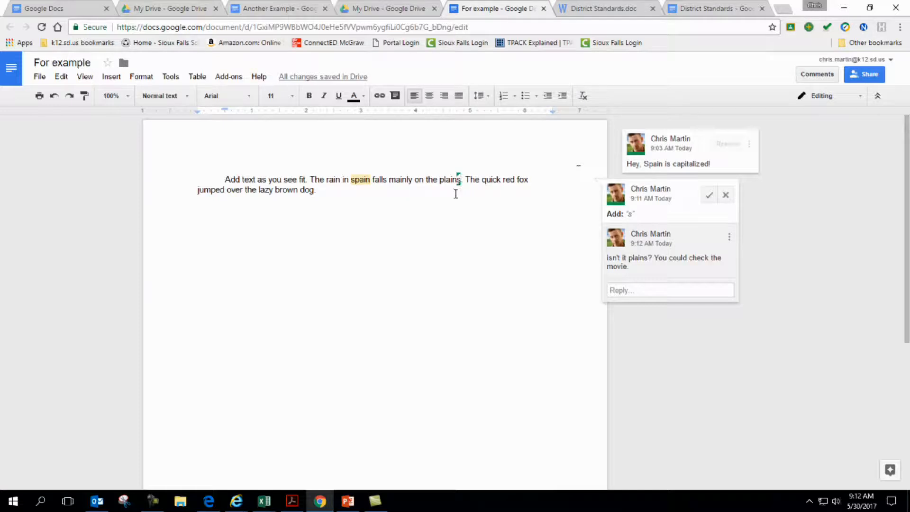